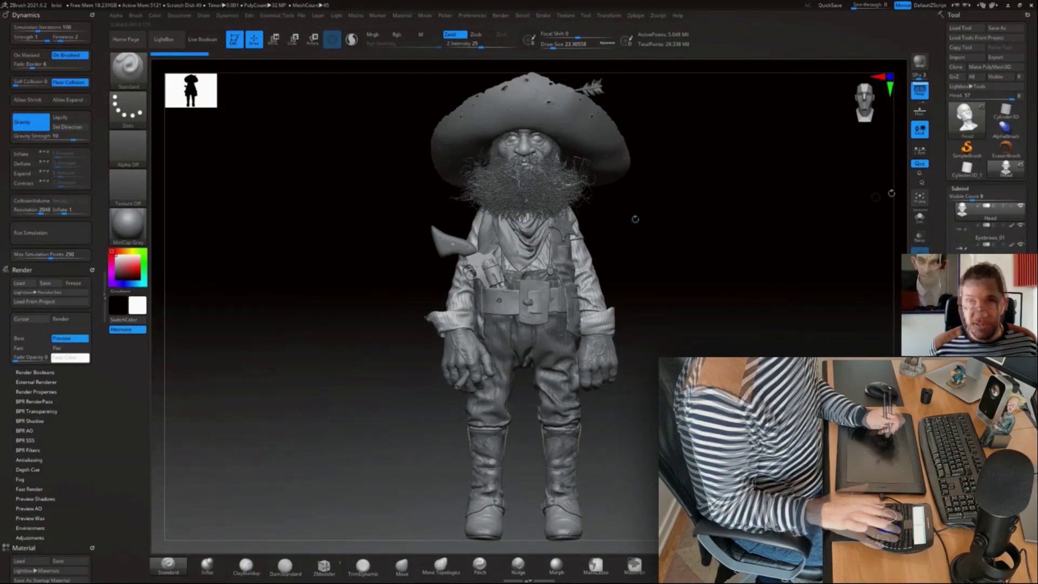
Isolate the head subtool in Solo mode and examine the face up close.
key("alt+s")
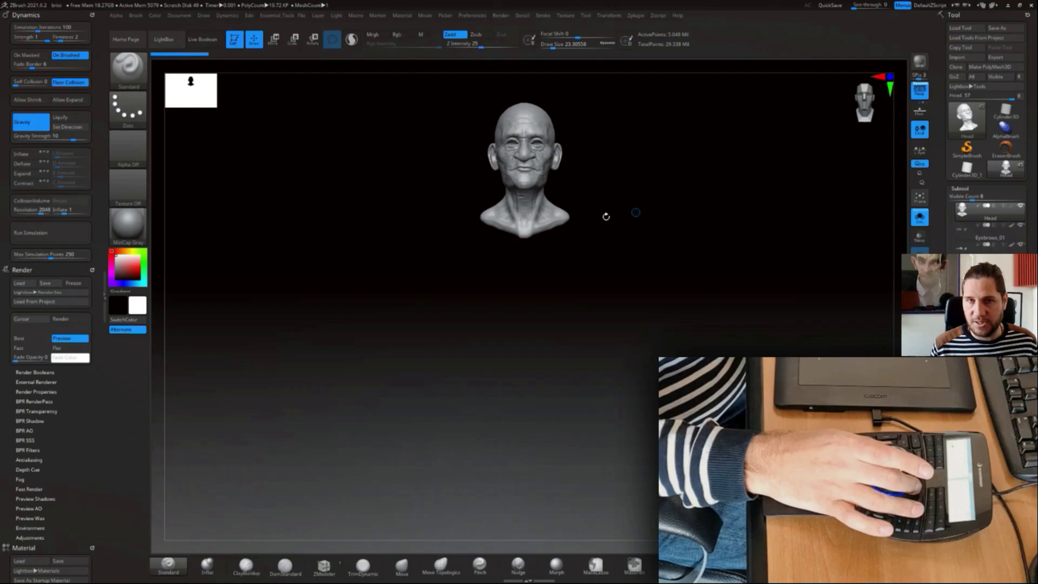
scroll(480, 207, "up", 5)
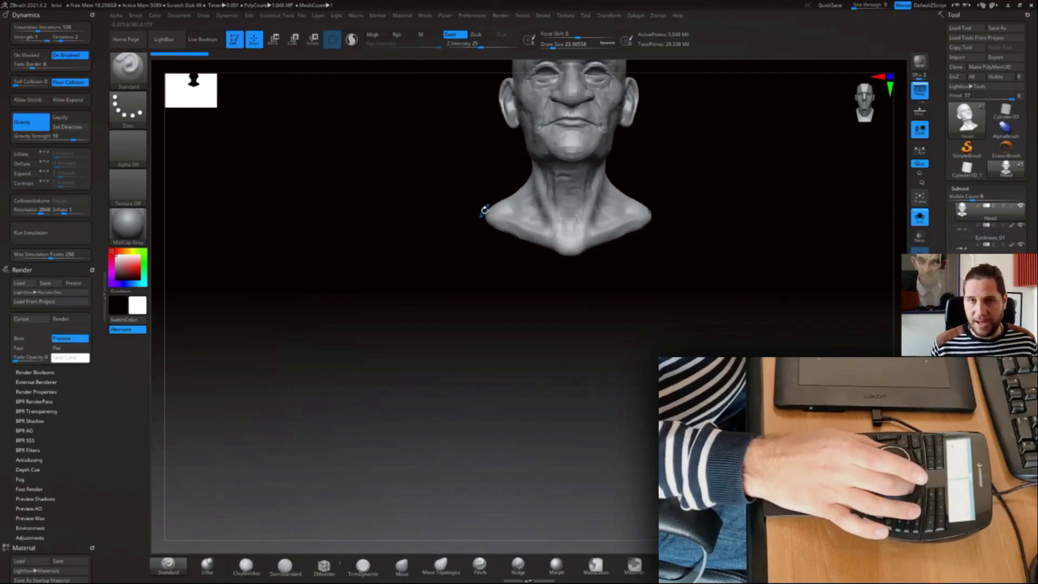
scroll(486, 209, "down", 3)
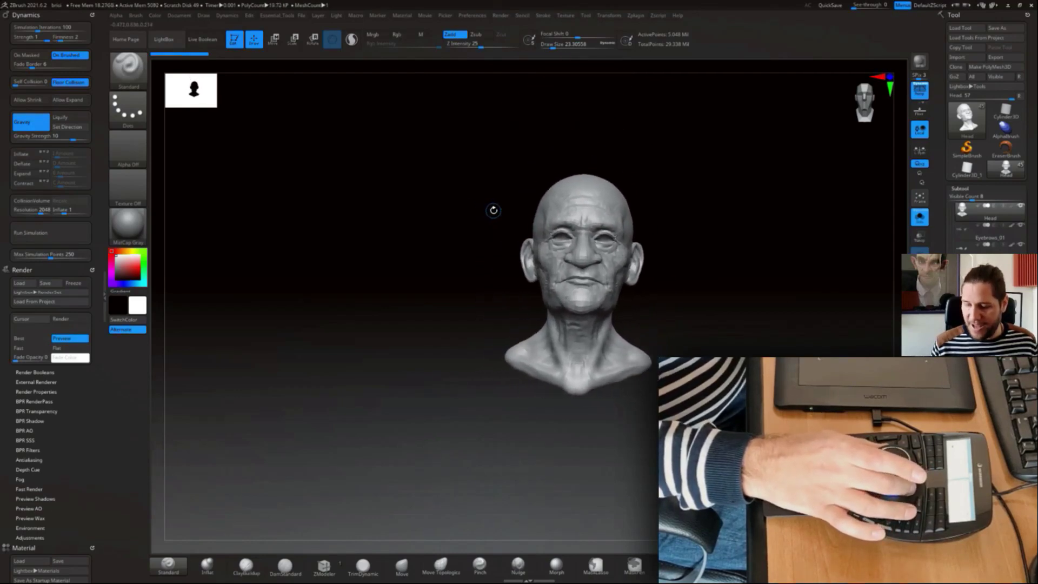
scroll(492, 210, "up", 3)
scroll(492, 209, "up", 4)
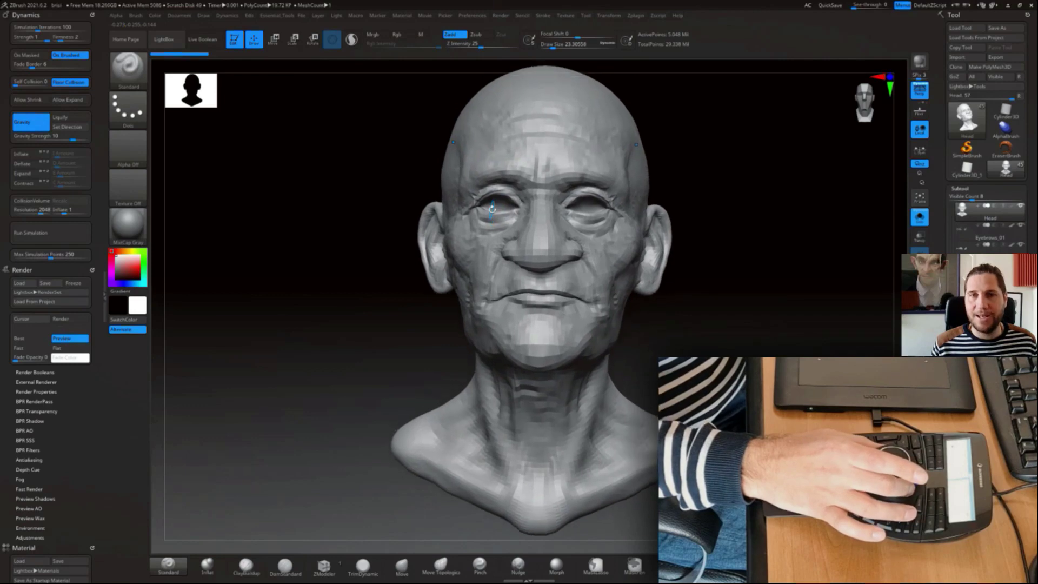
scroll(492, 208, "down", 3)
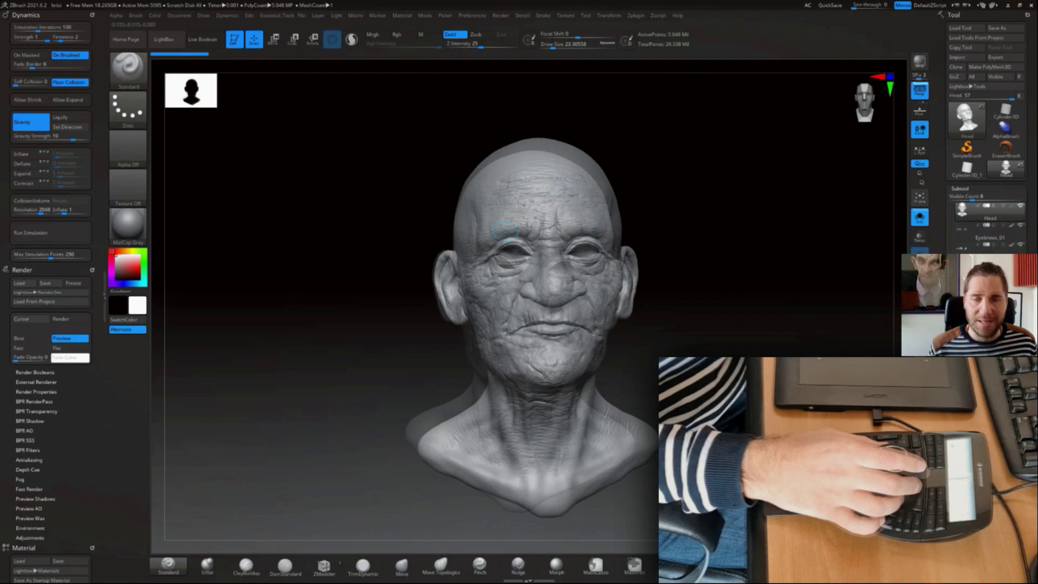
key("shift+d")
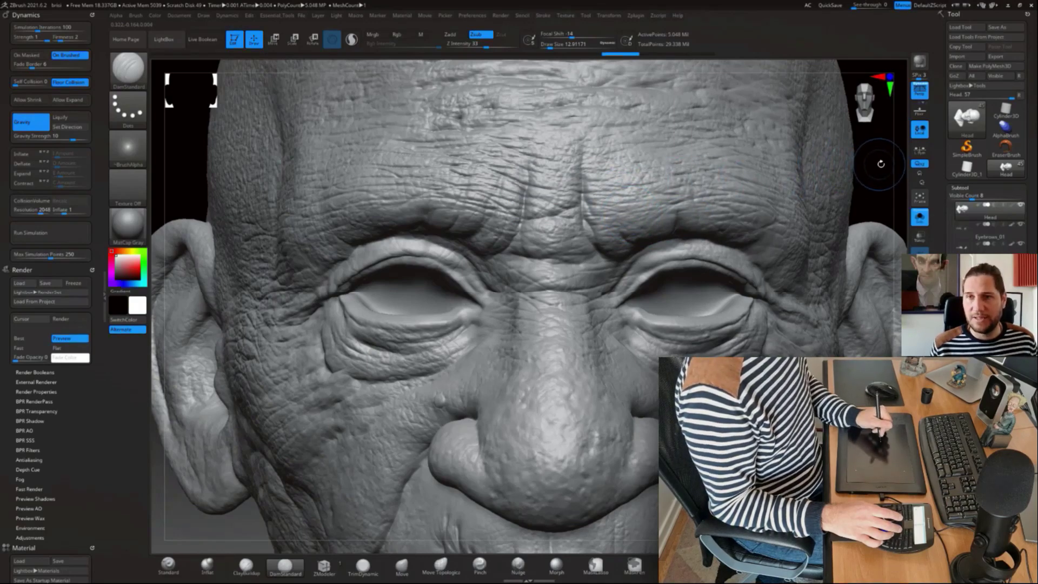
mouse_move(880, 163)
left_mouse_down()
mouse_move(840, 166)
mouse_move(889, 165)
mouse_move(573, 164)
mouse_move(608, 165)
mouse_move(594, 165)
left_mouse_up()
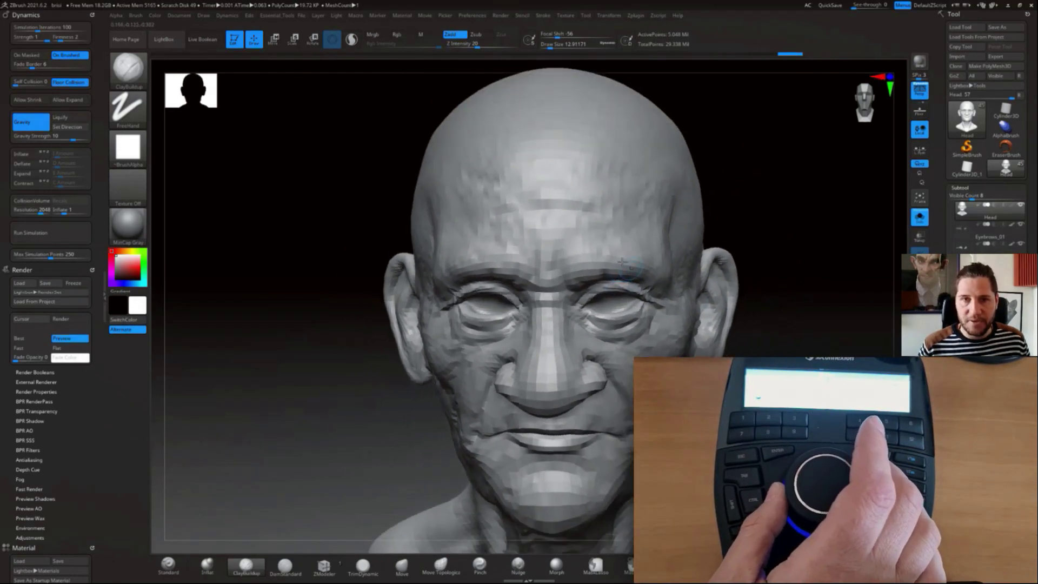
Step the head repeatedly between lower and higher subdivision levels while rotating it to compare the forms.
key("d")
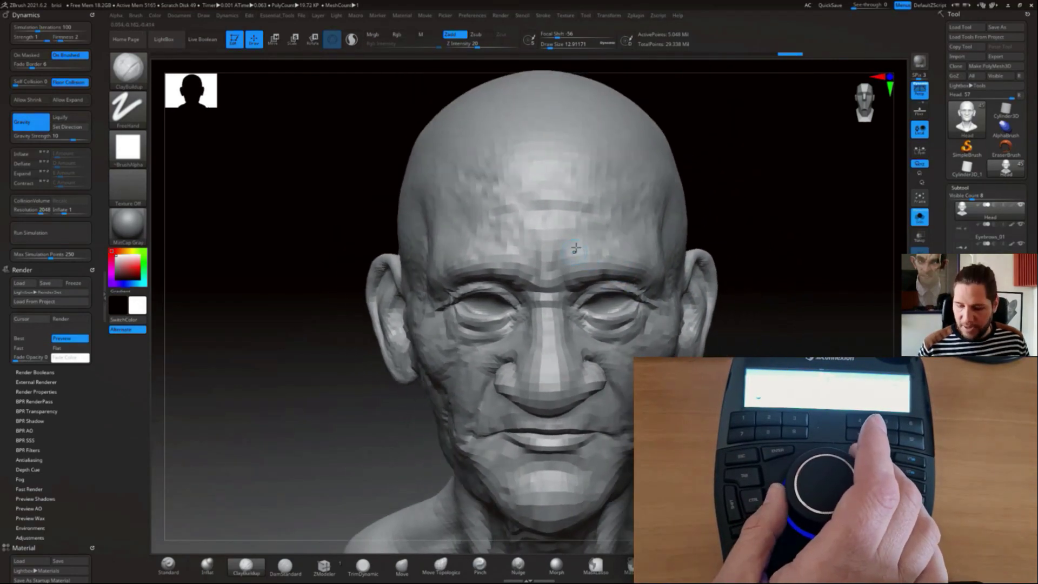
key("shift+d")
key("shift+d")
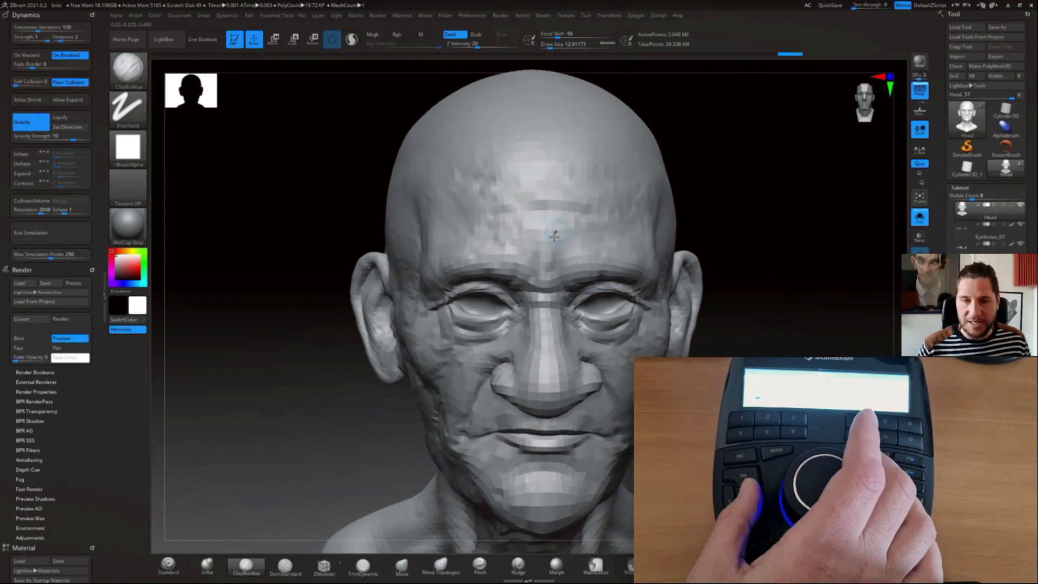
key("d")
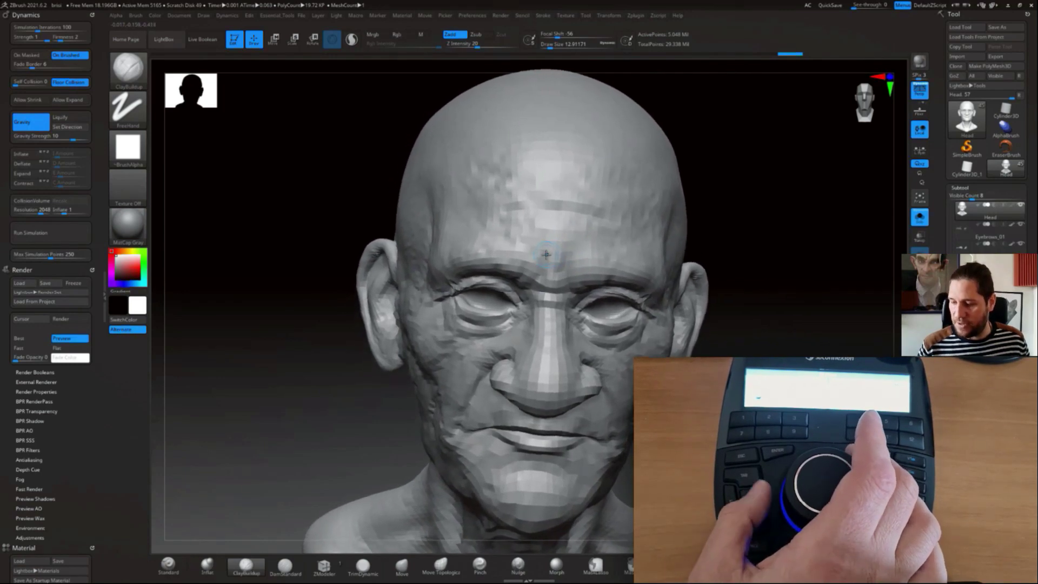
key("shift+d")
key("d")
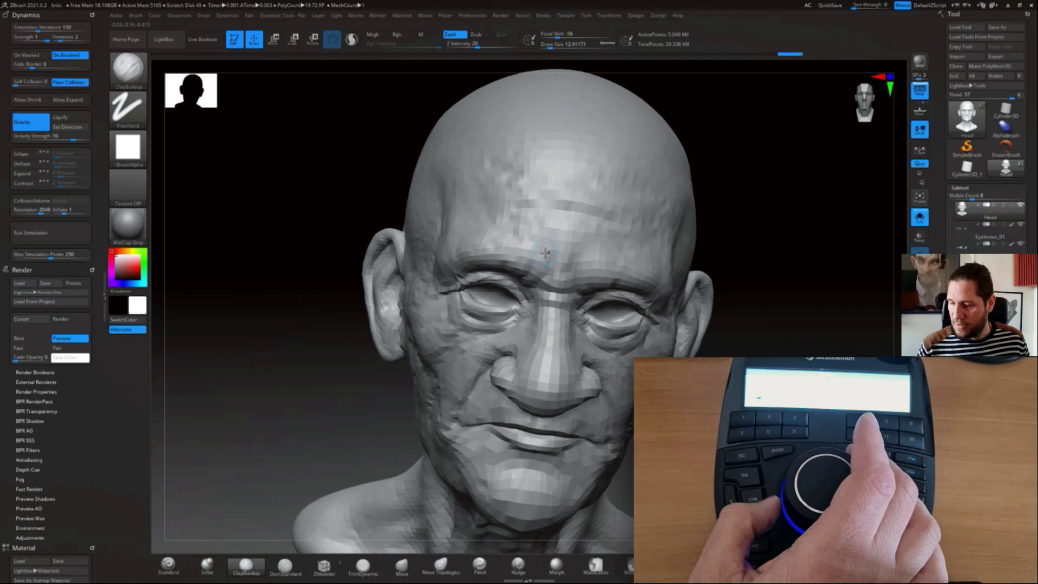
key("shift+d")
key("d")
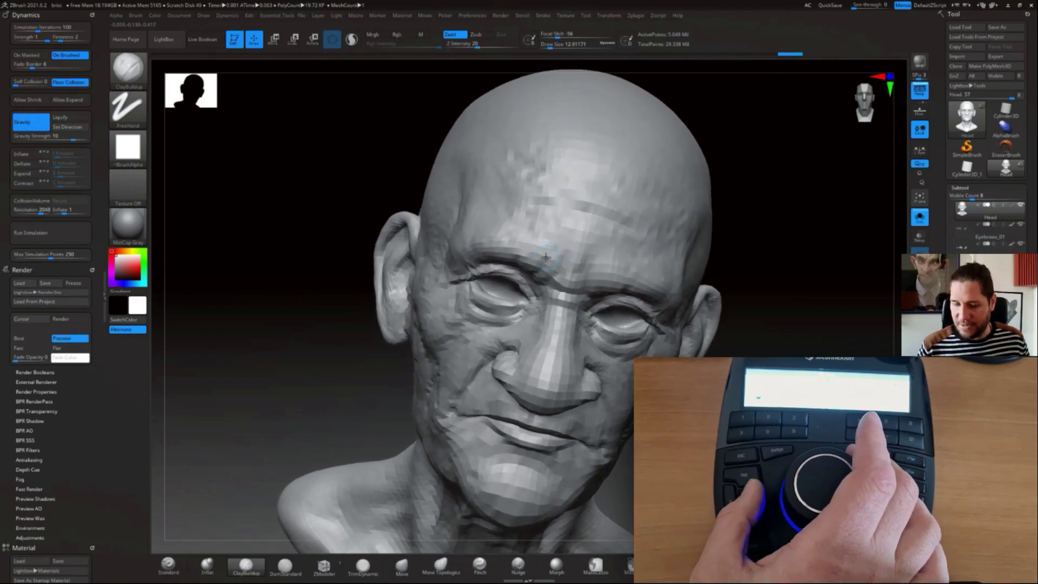
key("shift+d")
key("d")
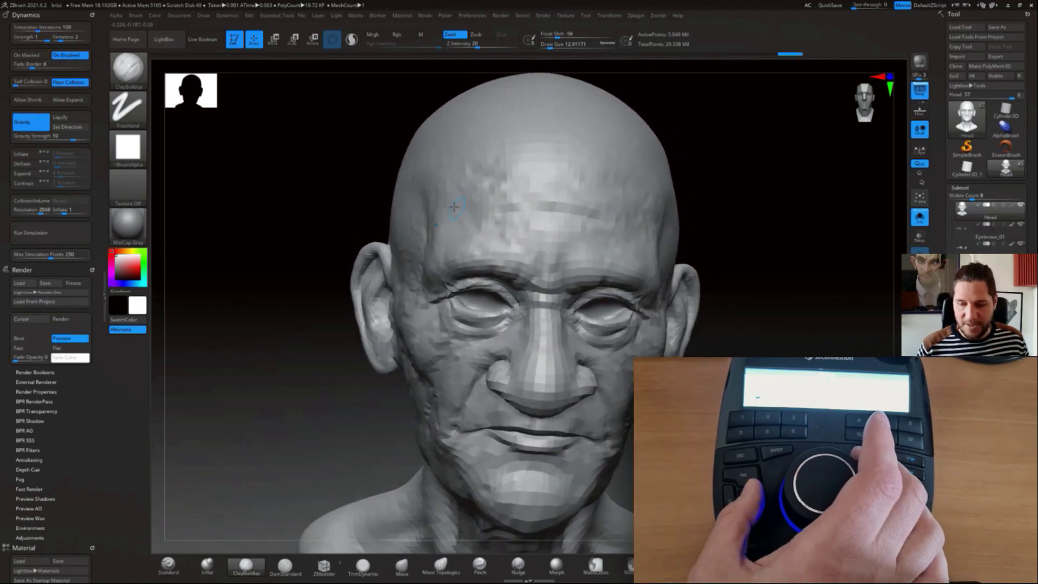
Paint a mask patch on one side of the forehead and clear it.
key("ctrl")
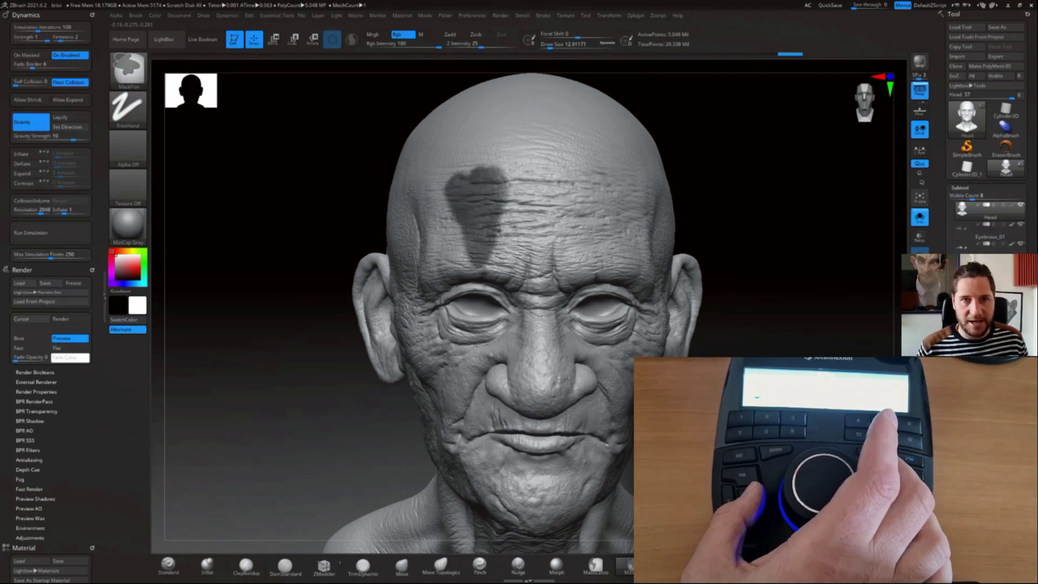
left_click_drag(275, 146, 308, 208, "ctrl")
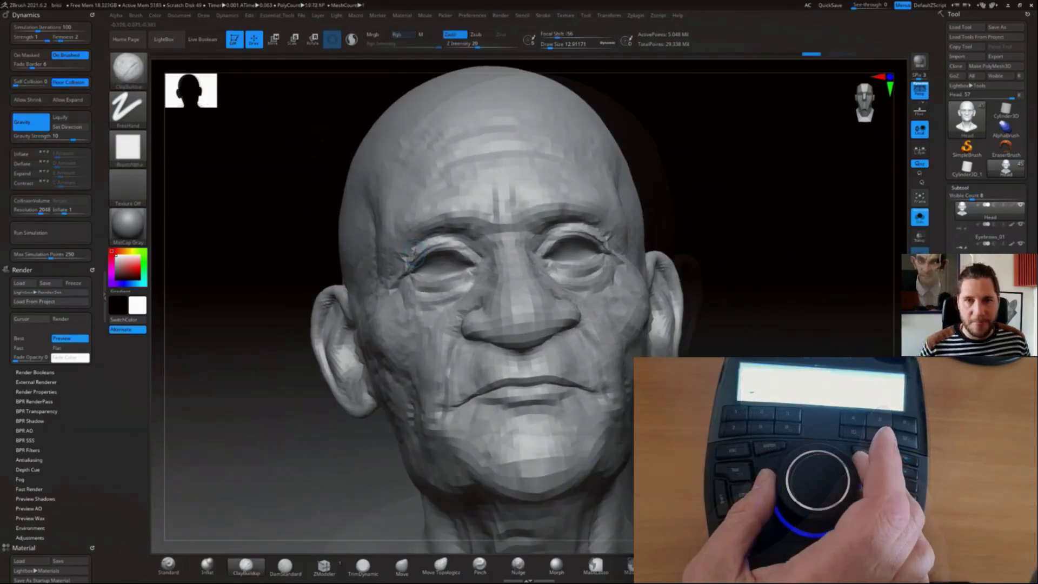
Compare the eye and brow area close up at alternating subdivision levels.
key("d")
key("shift+d")
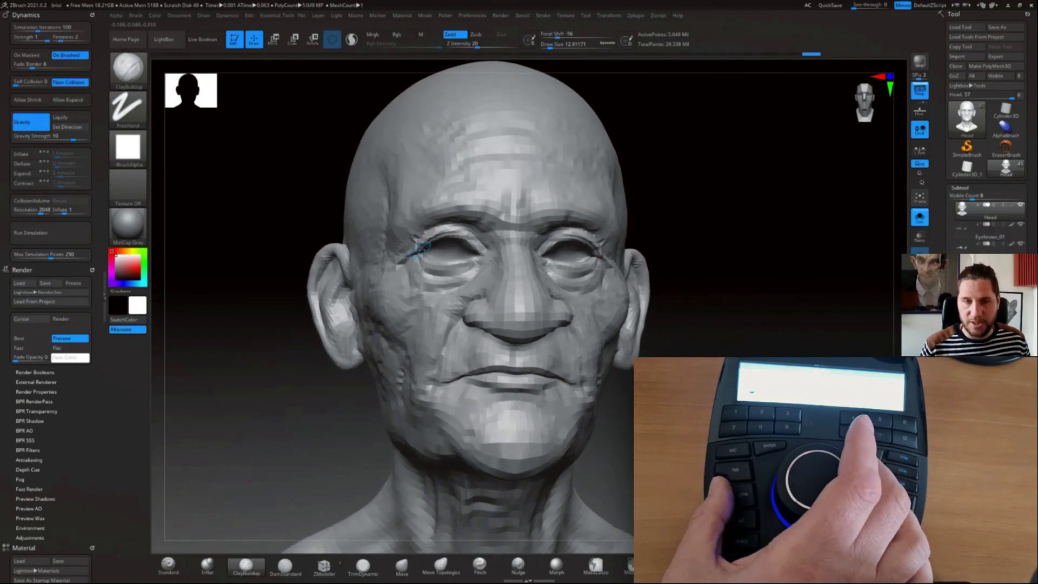
key("d")
key("shift+d")
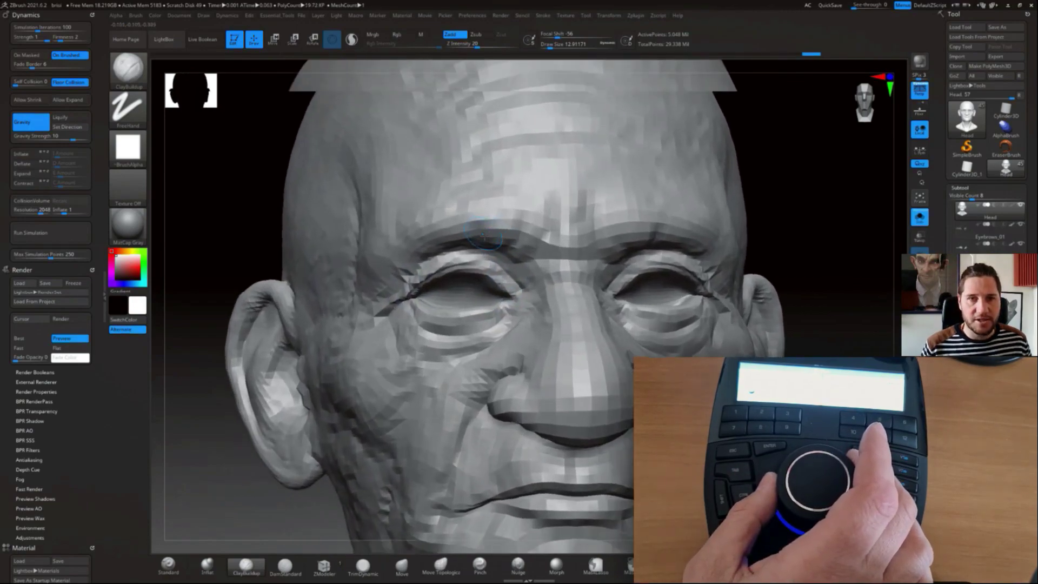
key("d")
key("shift+d")
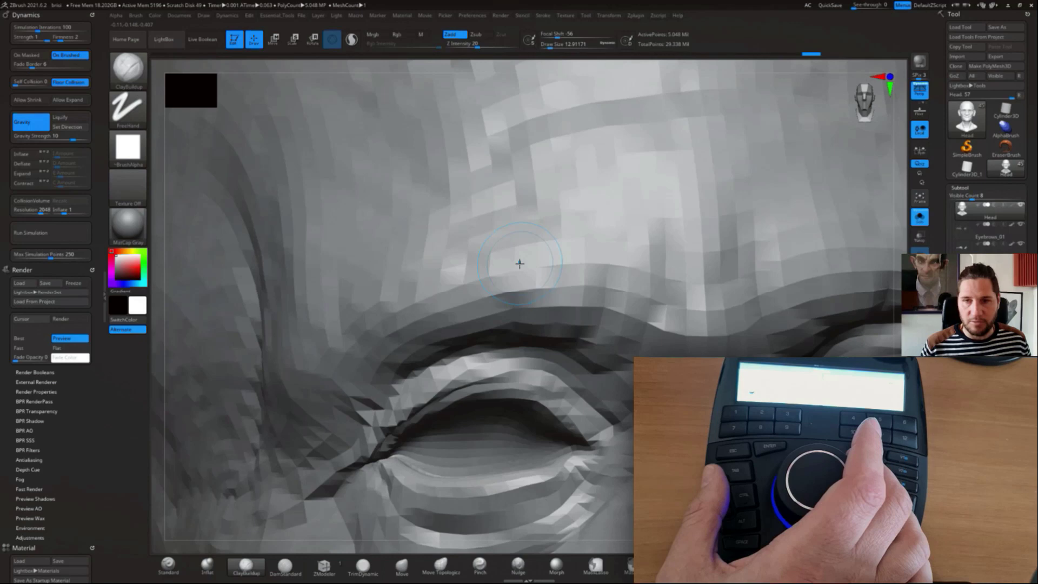
Raise the head to its detailed subdivision level and smooth the skin on the brow above the eye.
key("d")
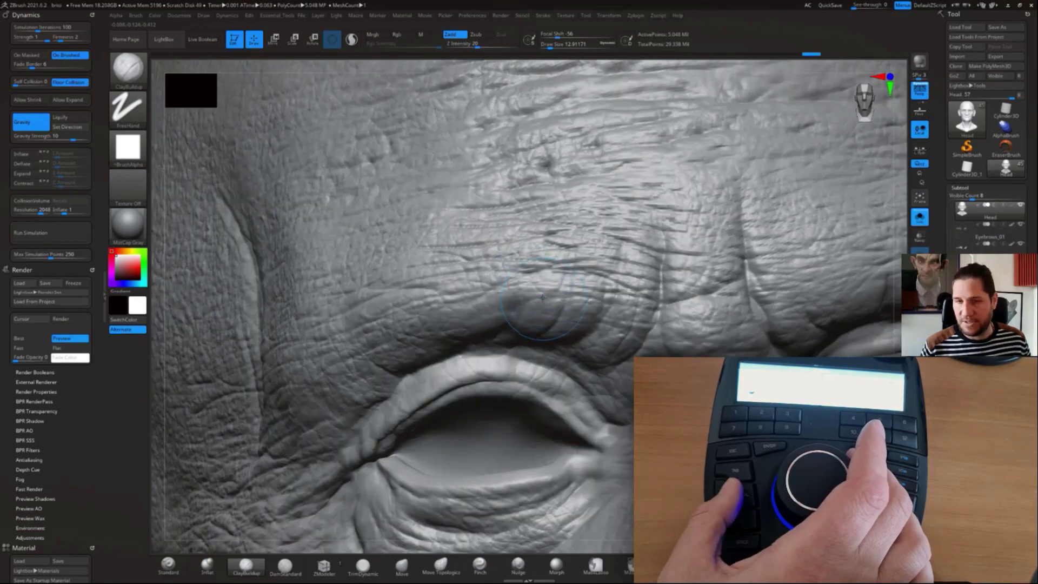
mouse_move(552, 301)
left_mouse_down("shift")
mouse_move(541, 295)
mouse_move(544, 274)
mouse_move(592, 279)
mouse_move(611, 330)
left_mouse_up("shift")
mouse_move(522, 281)
left_mouse_down("shift")
mouse_move(470, 286)
mouse_move(462, 298)
left_mouse_up("shift")
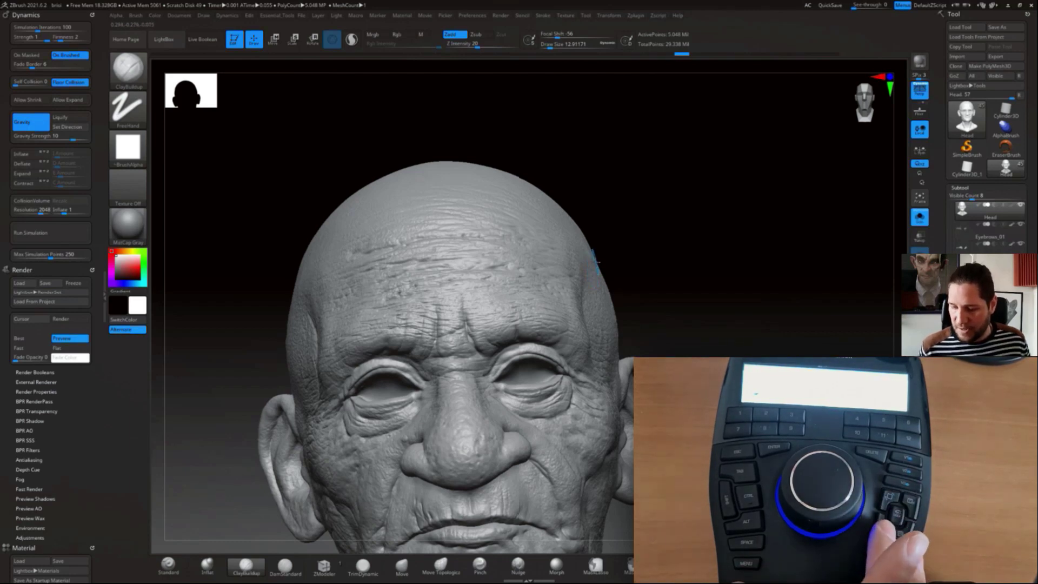
Turn off Solo mode to show the whole character, and isolate the head again.
key("f")
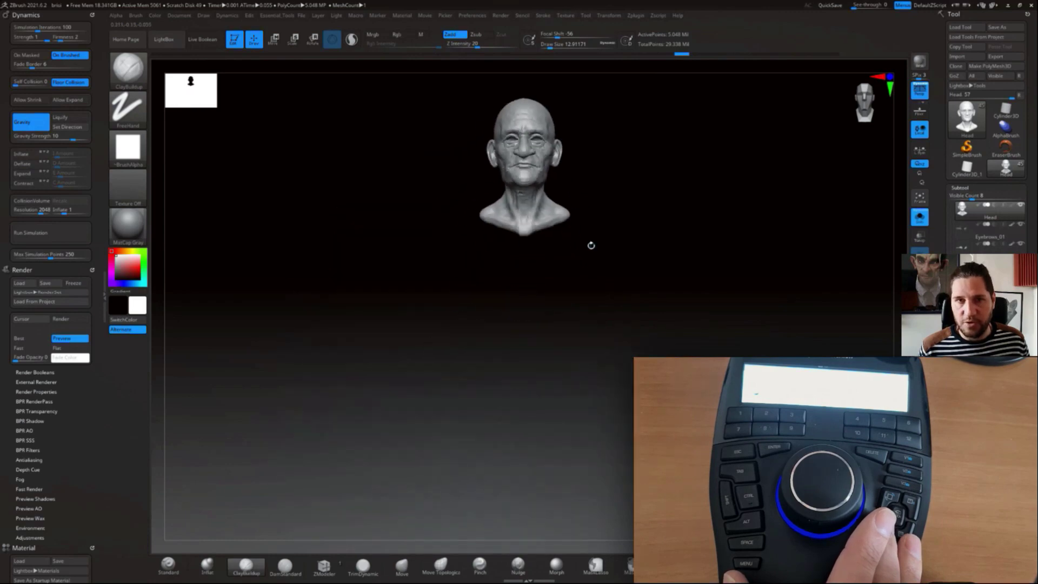
left_click(912, 219)
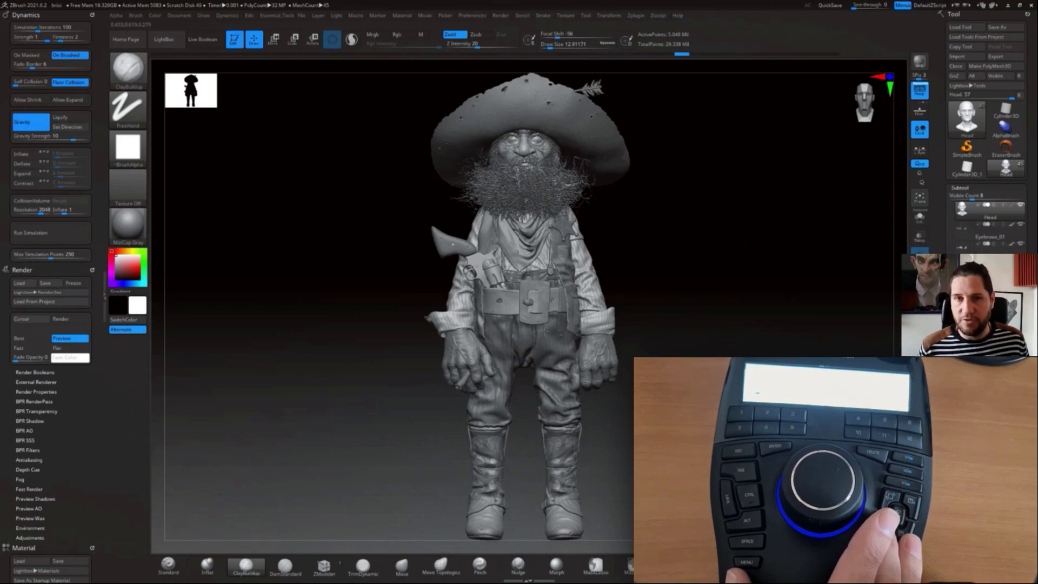
left_click(919, 217)
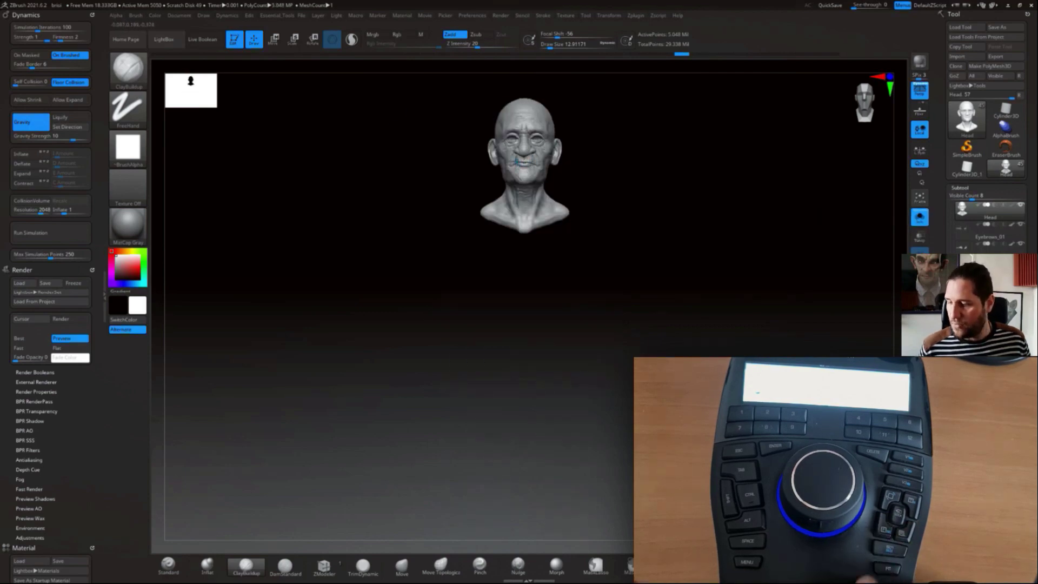
Frame the isolated head from the front and inspect it from its side views.
key("f")
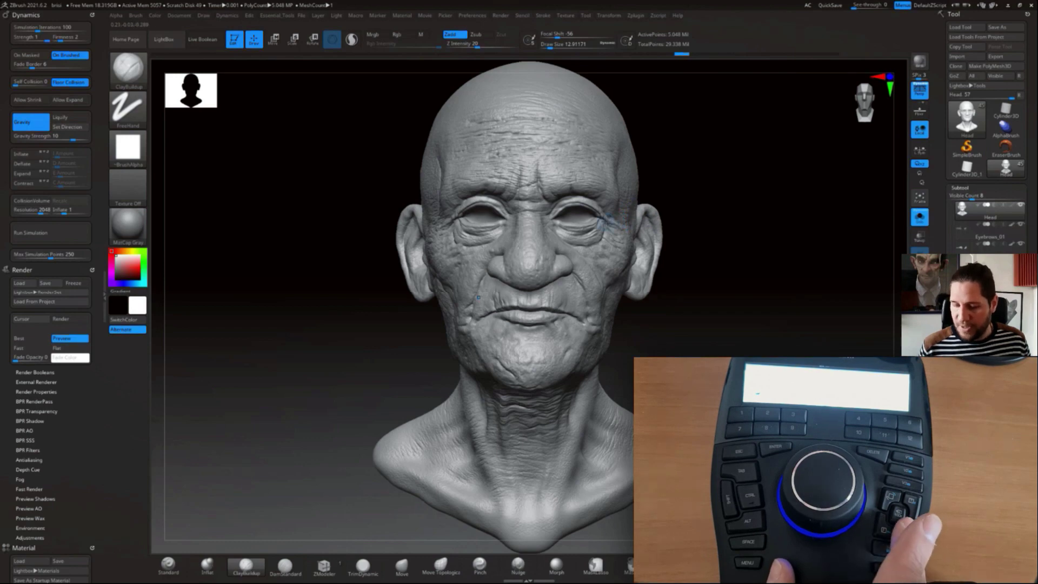
key("r")
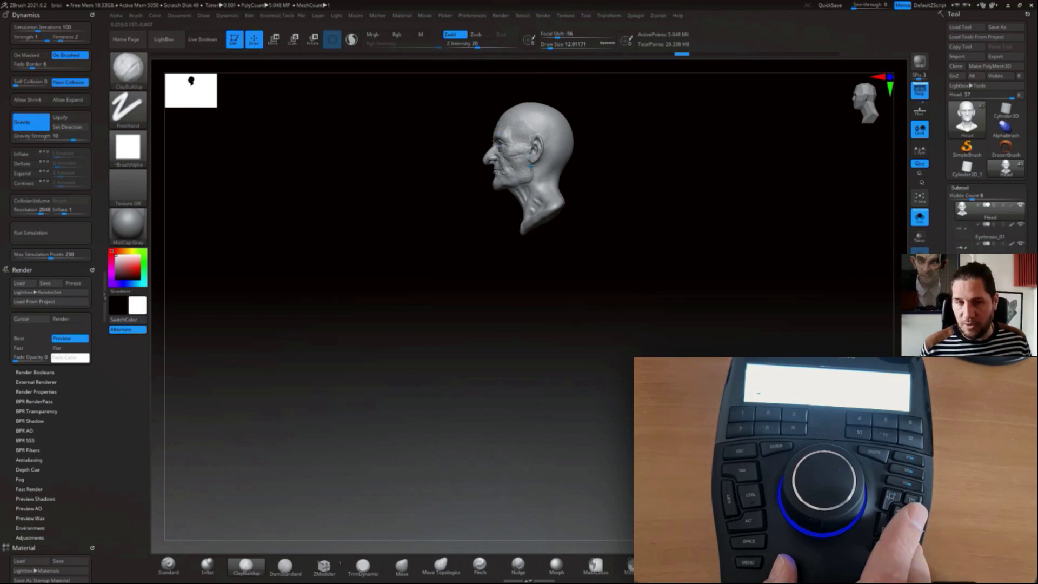
key("r")
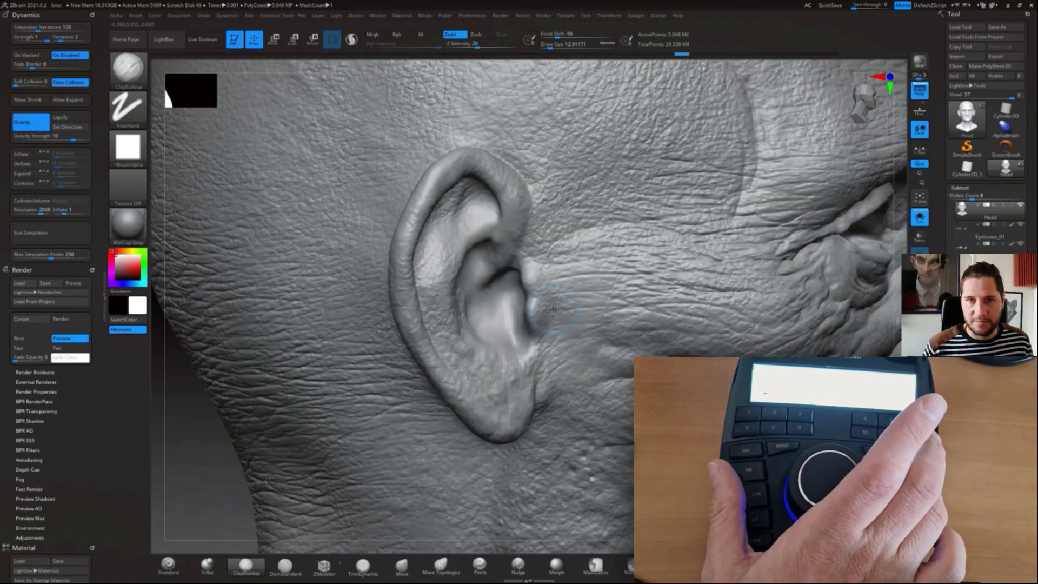
Store a camera view and recall the saved close-up views of the ear, eye and mouth.
key("ctrl+3")
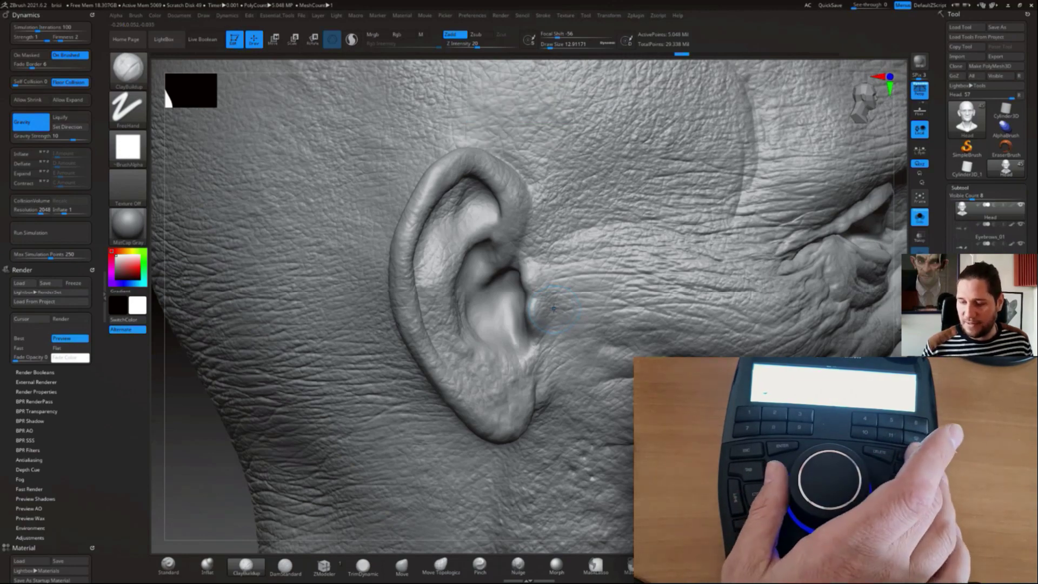
key("1")
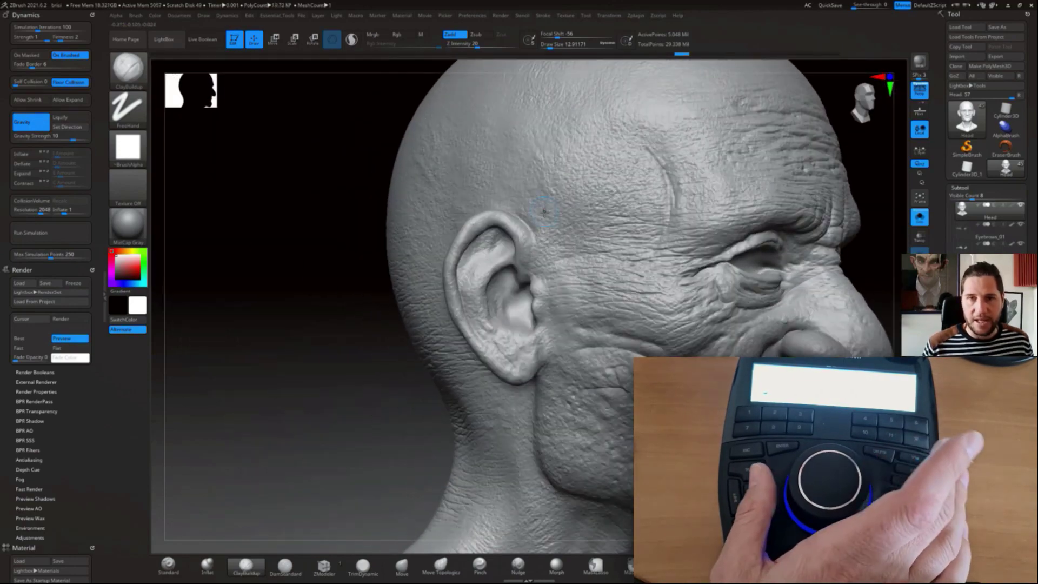
key("2")
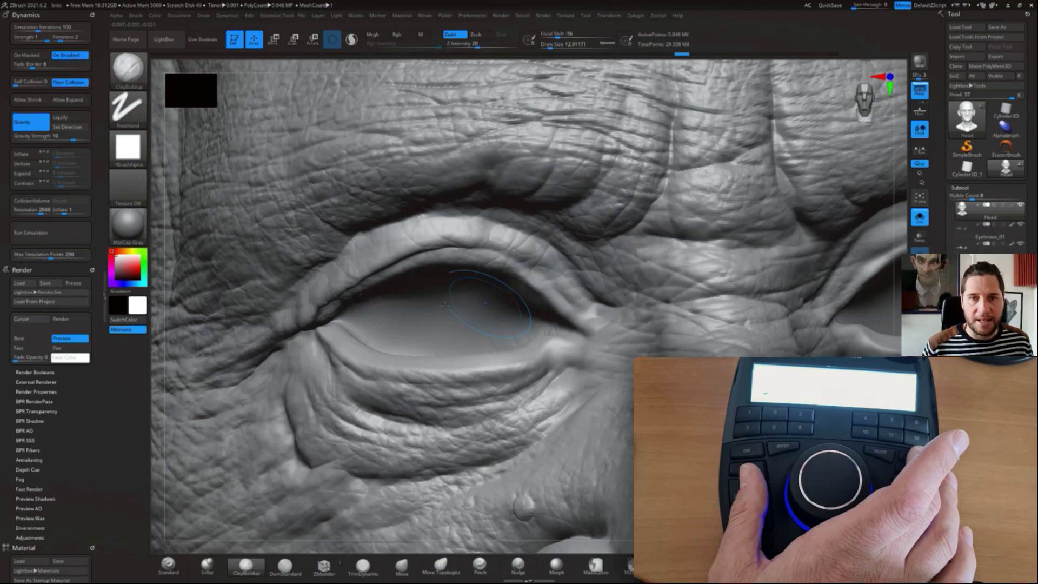
key("3")
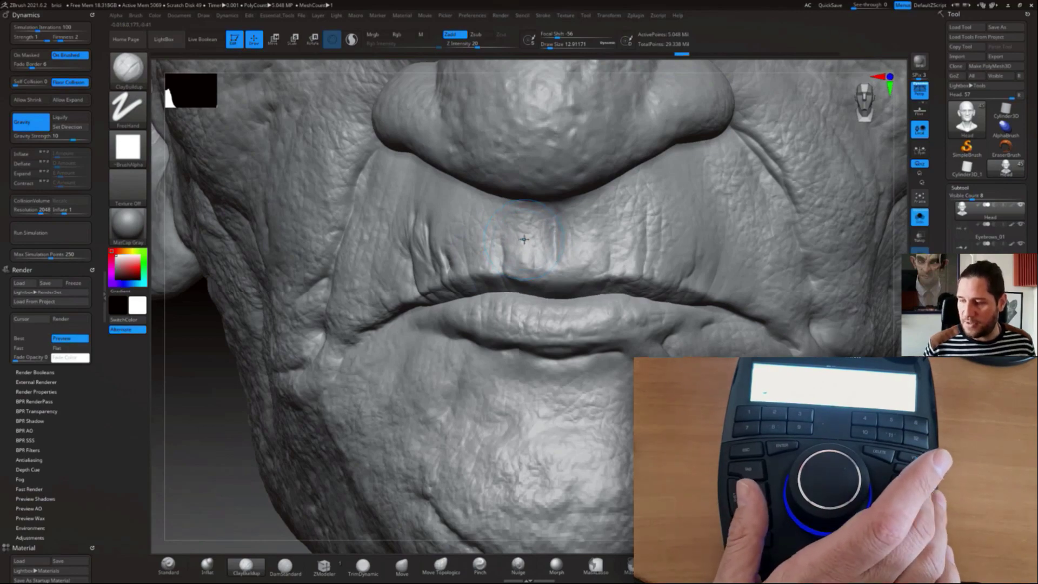
key("3")
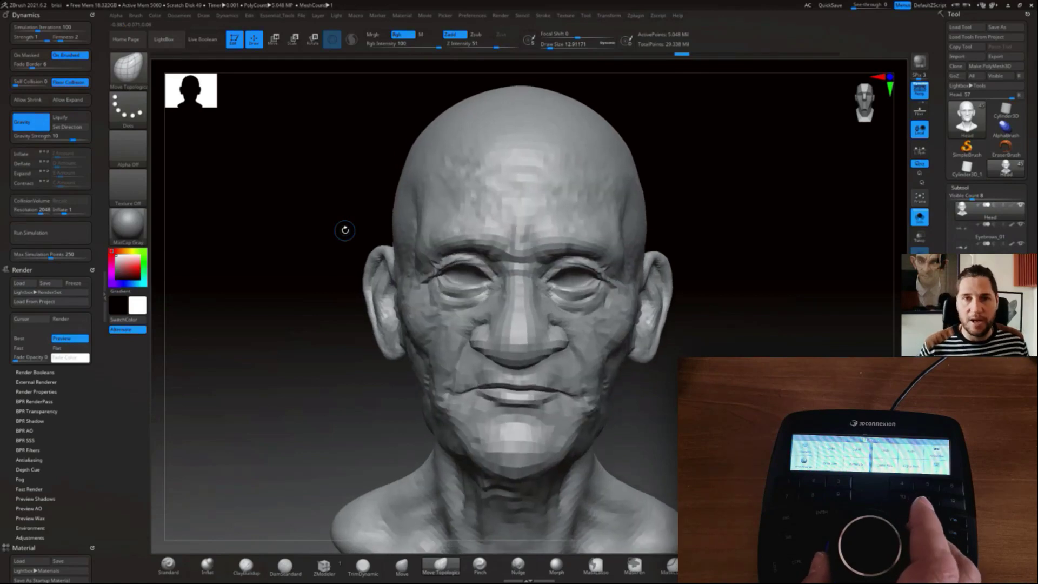
Raise the head from its coarse mesh back up to the detailed subdivision level.
key("d")
key("d")
key("d")
key("d")
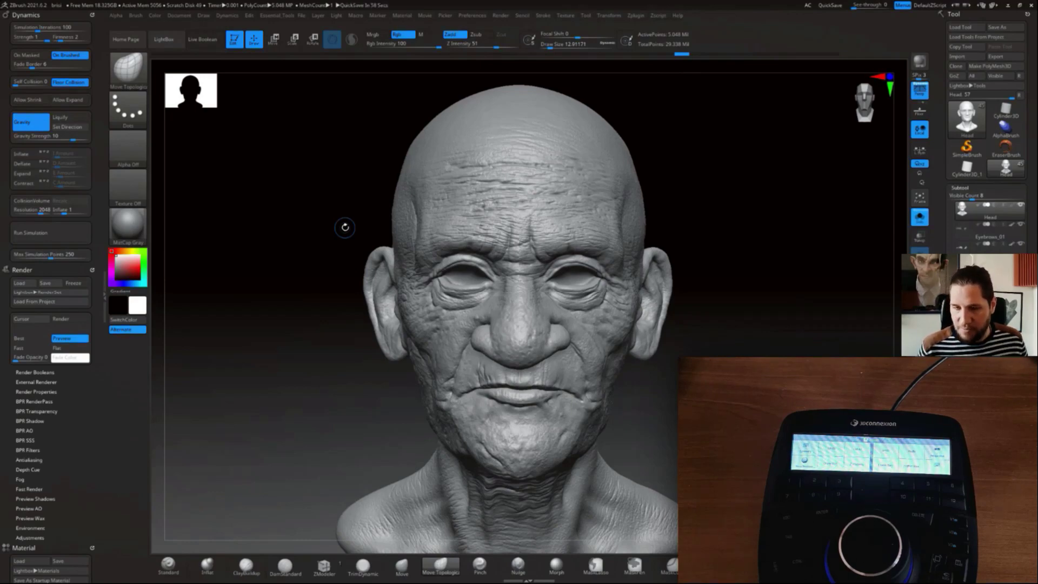
Switch to the 3Dconnexion settings for ZBrush, choose the SpaceMouse Enterprise, and open its button assignments.
left_click_drag(405, 236, 490, 170)
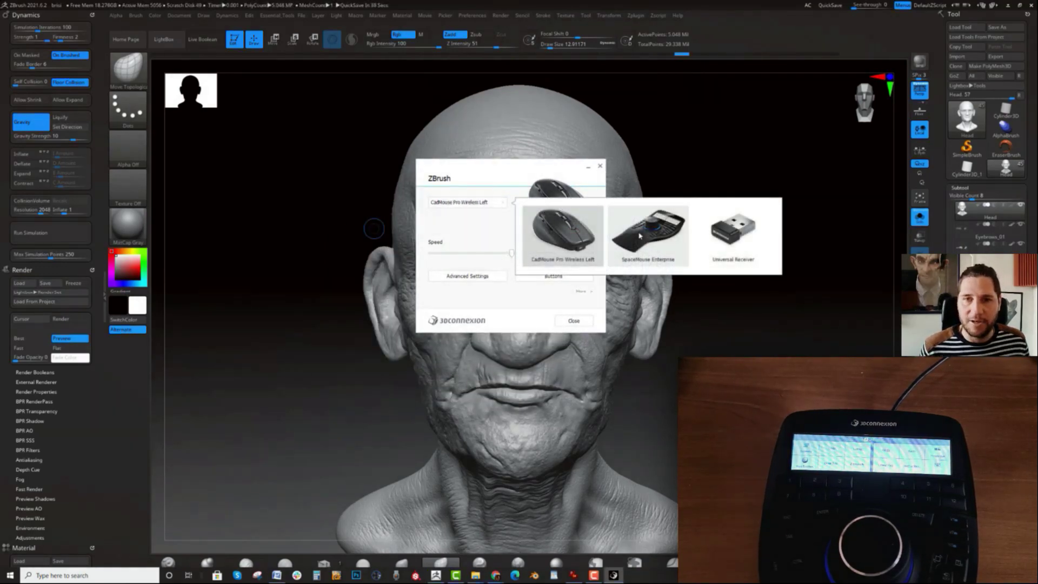
left_click(647, 242)
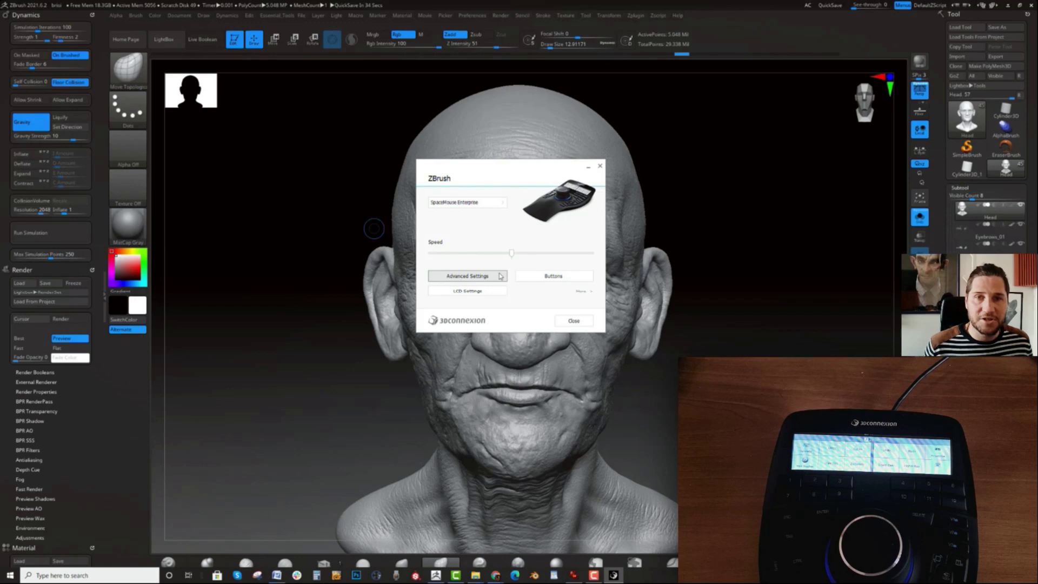
left_click(550, 279)
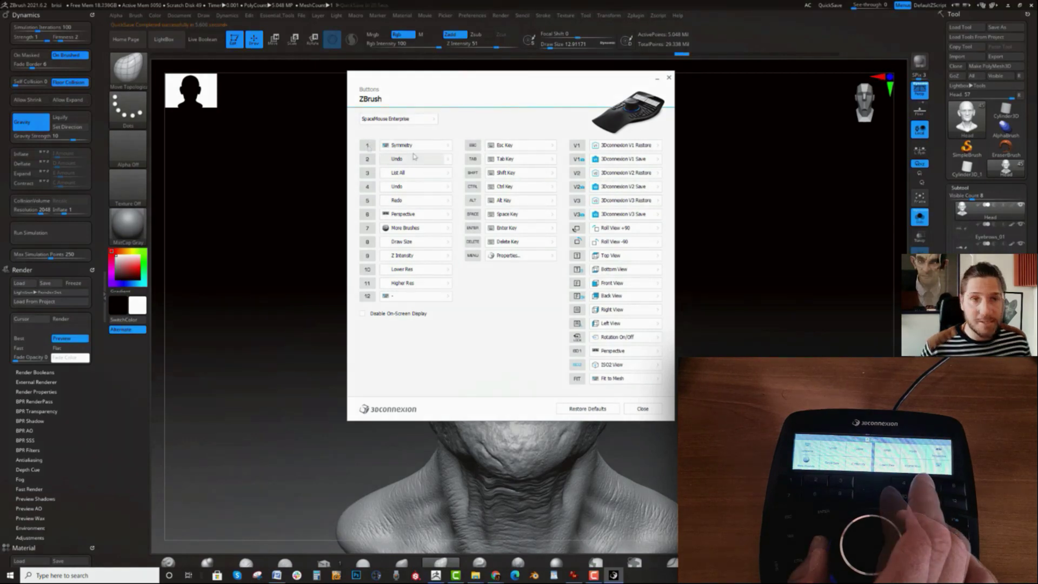
Open the command list for button 1 and browse the ZBrush command categories.
left_click(448, 146)
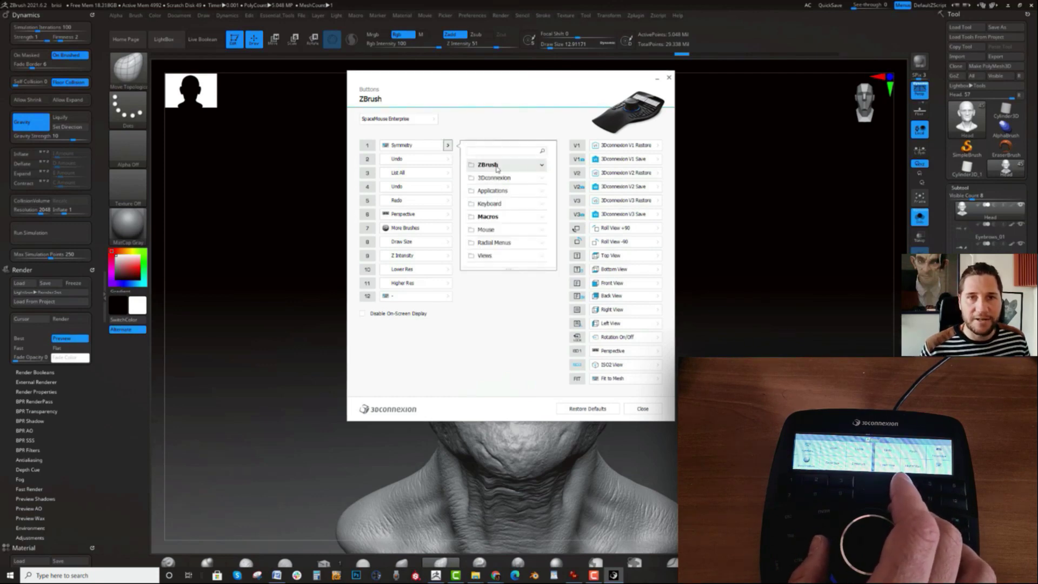
left_click(526, 169)
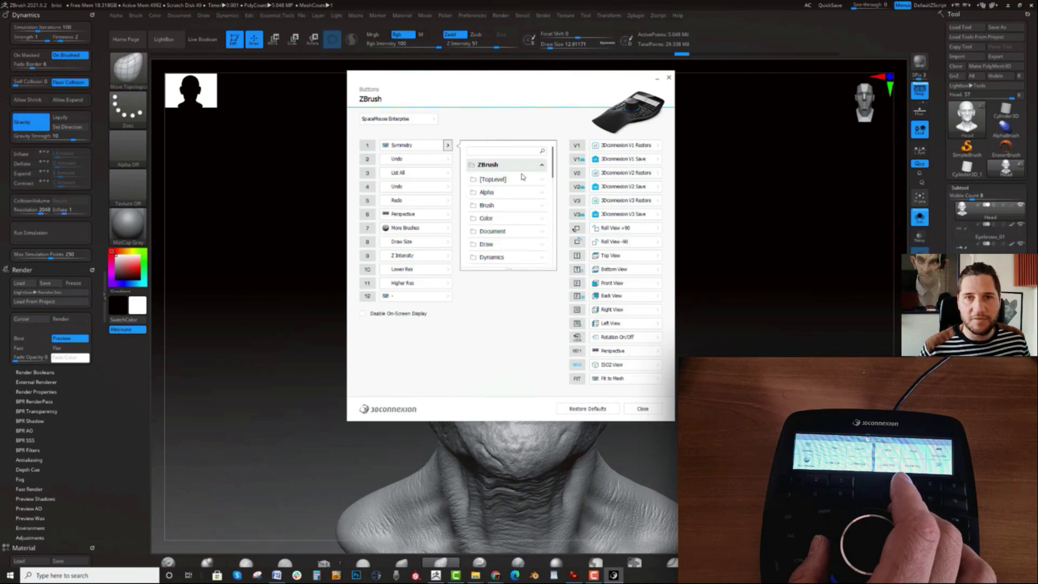
scroll(514, 204, "down", 5)
scroll(510, 206, "down", 5)
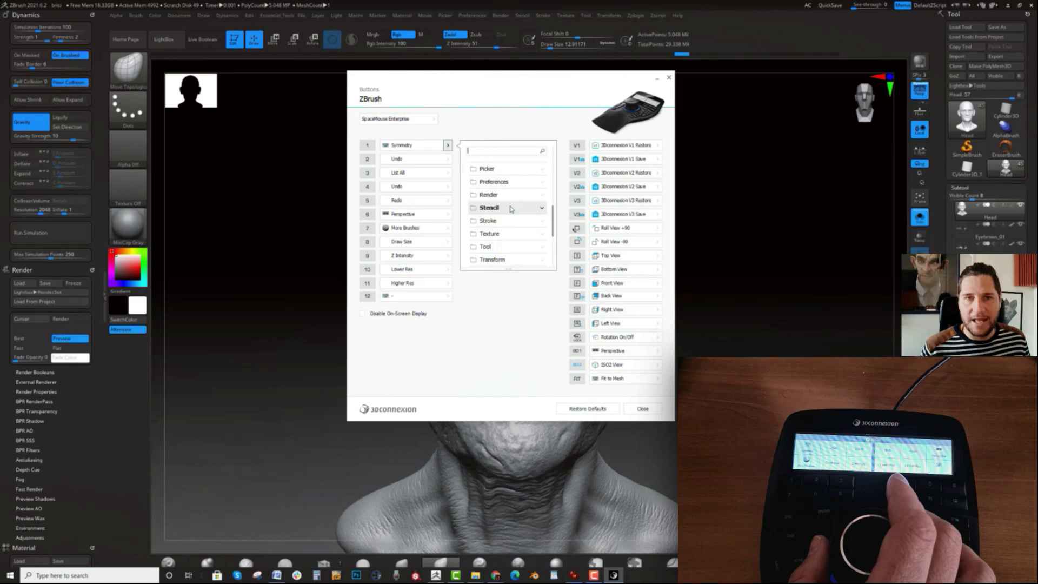
scroll(510, 207, "up", 5)
scroll(508, 208, "up", 4)
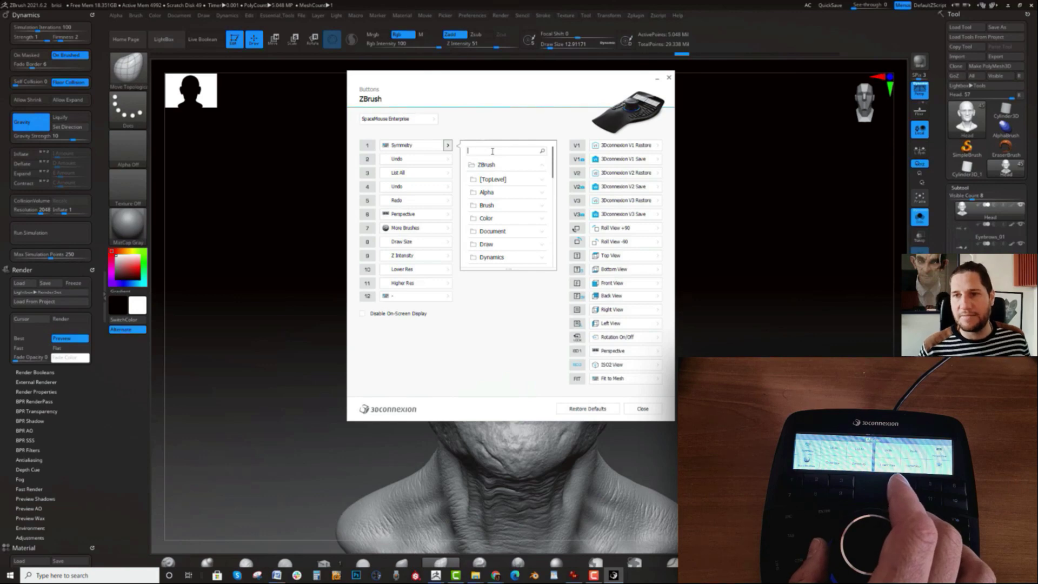
Search button 1's command list for "trans" and look through the matching ZBrush commands.
left_click(492, 151)
type("trans")
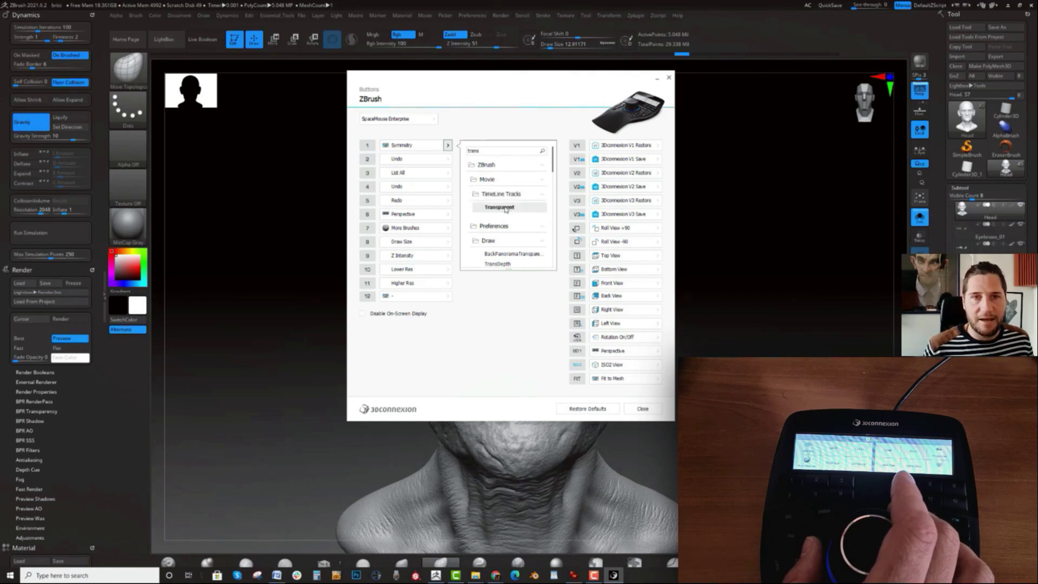
scroll(500, 219, "down", 1)
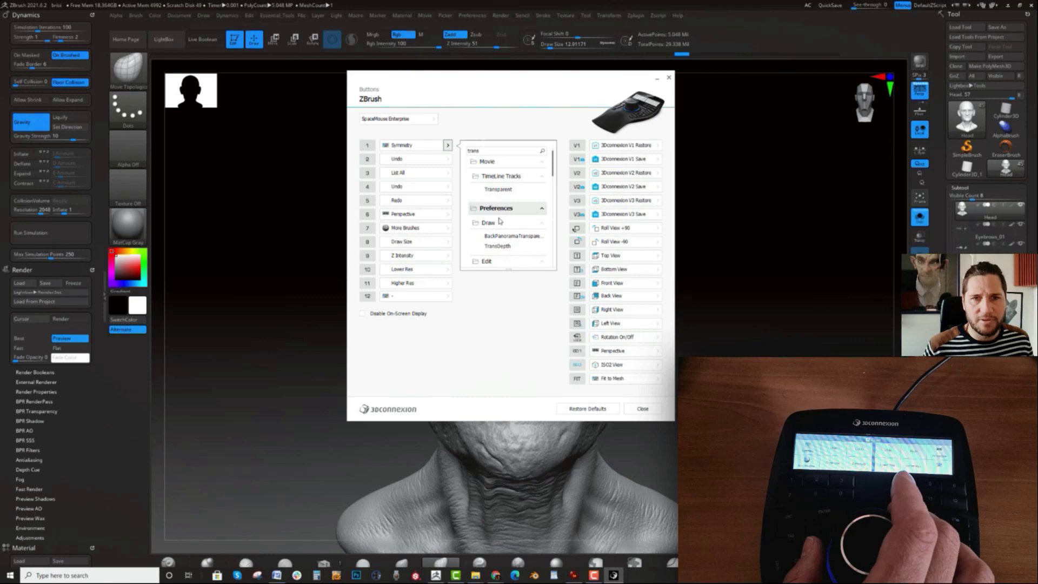
scroll(504, 246, "down", 3)
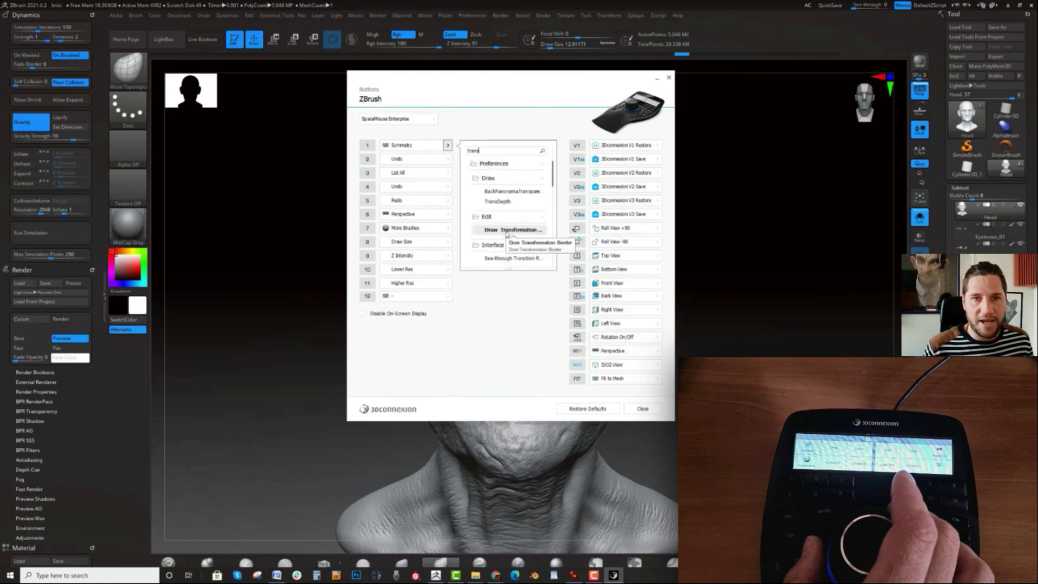
scroll(507, 234, "down", 1)
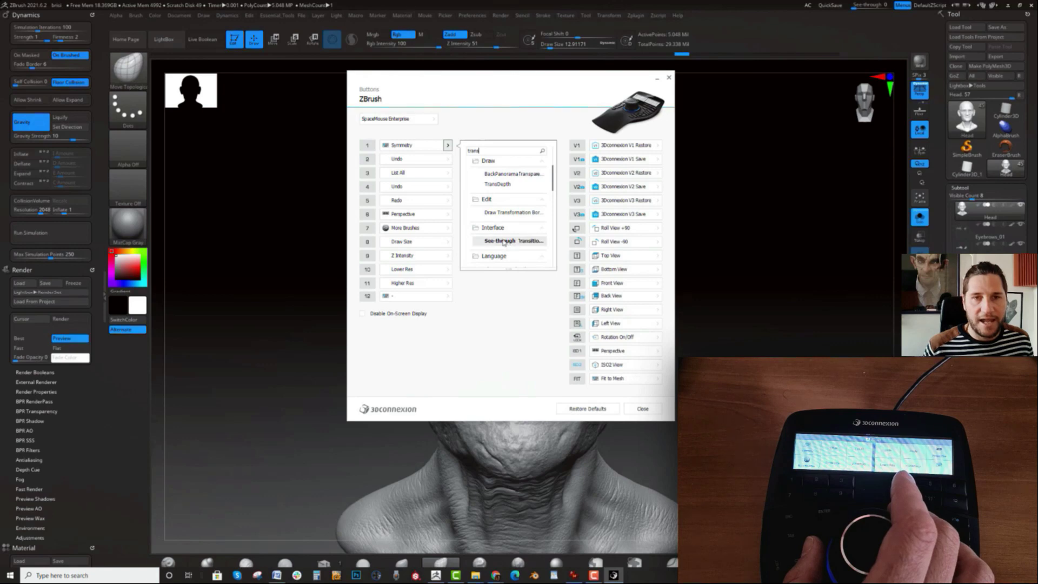
scroll(504, 242, "up", 4)
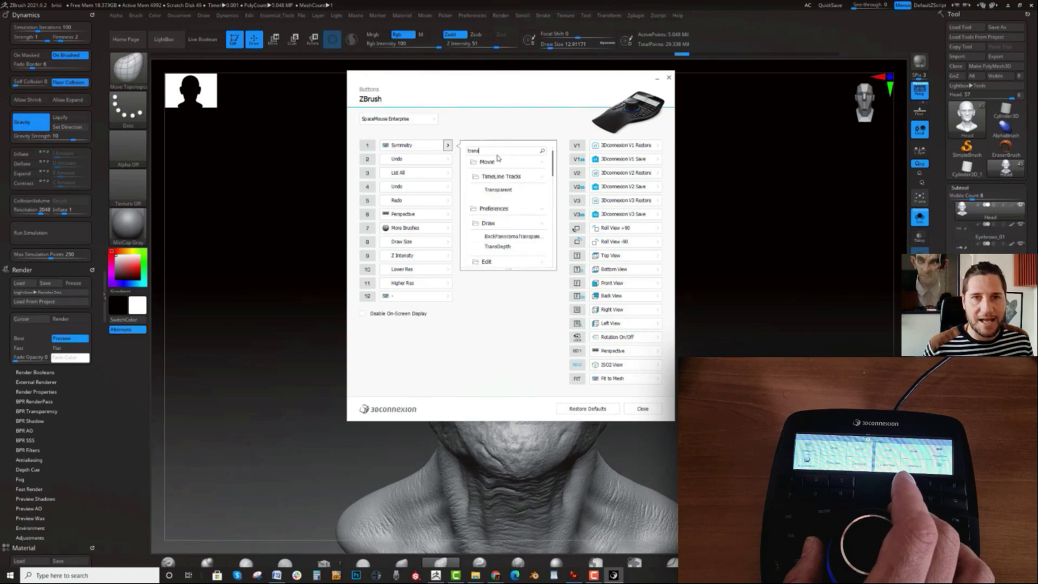
scroll(506, 216, "down", 3)
scroll(505, 202, "up", 4)
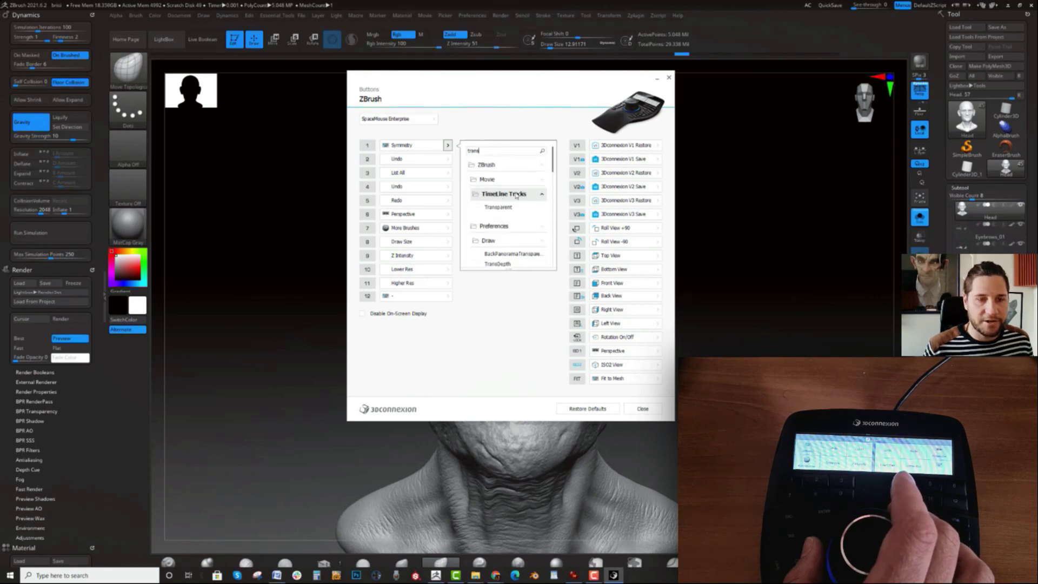
Search button 1's command list for "undo" instead and look through the matching ZBrush commands.
key("BackSpace")
key("BackSpace")
key("BackSpace")
key("BackSpace")
key("BackSpace")
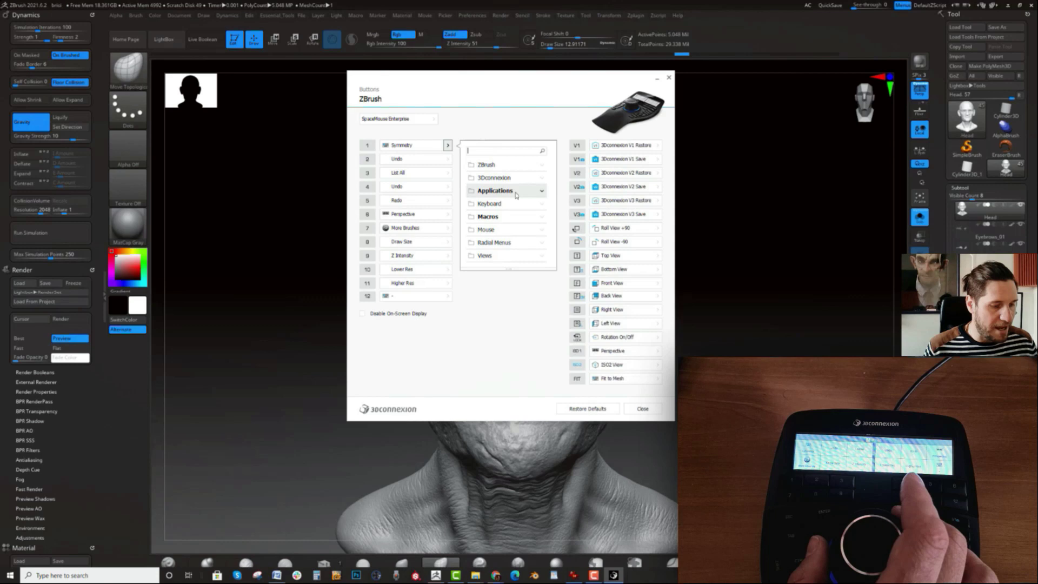
type("undo")
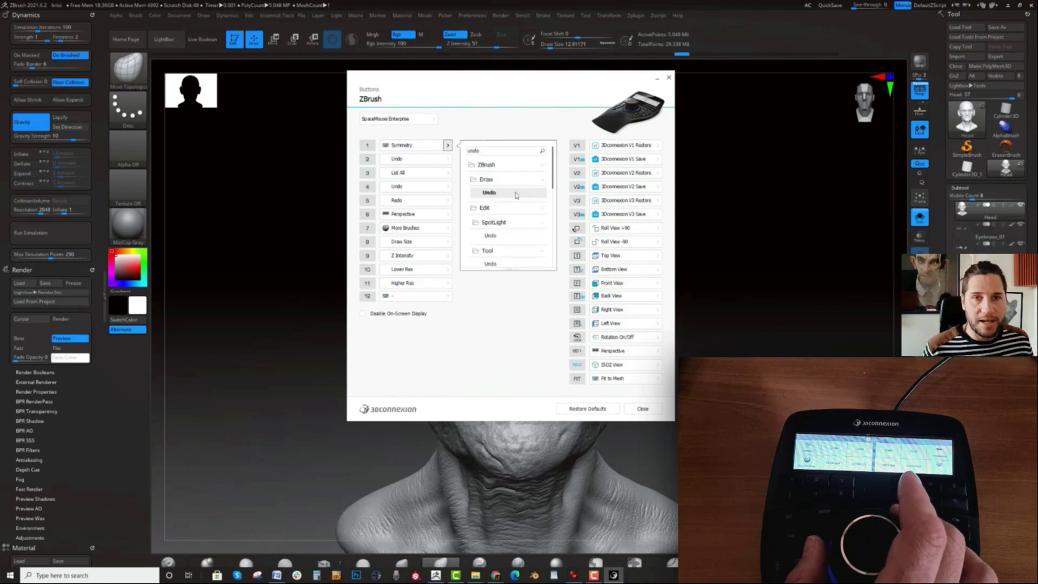
scroll(489, 199, "down", 1)
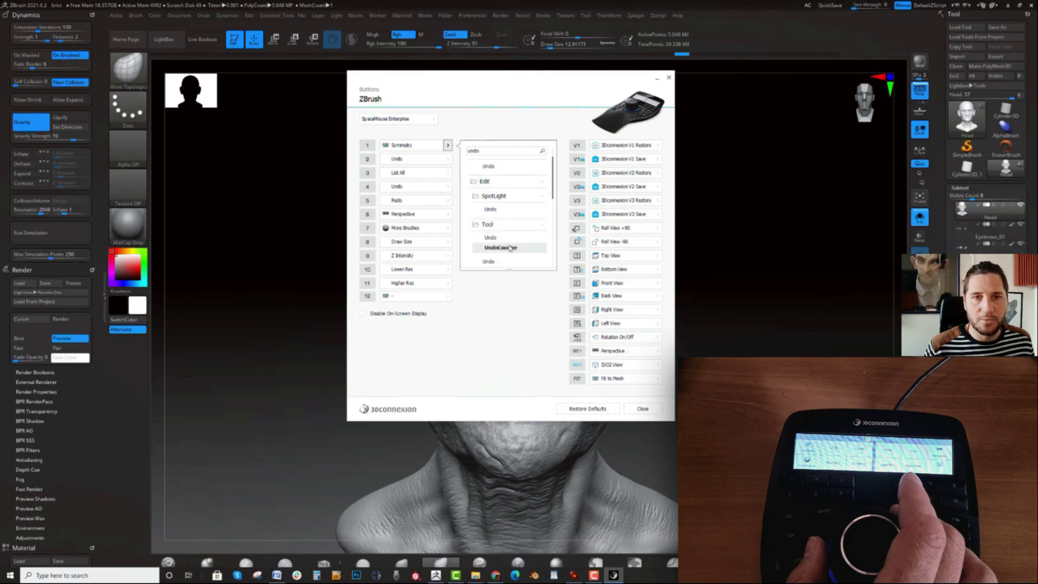
scroll(500, 227, "up", 1)
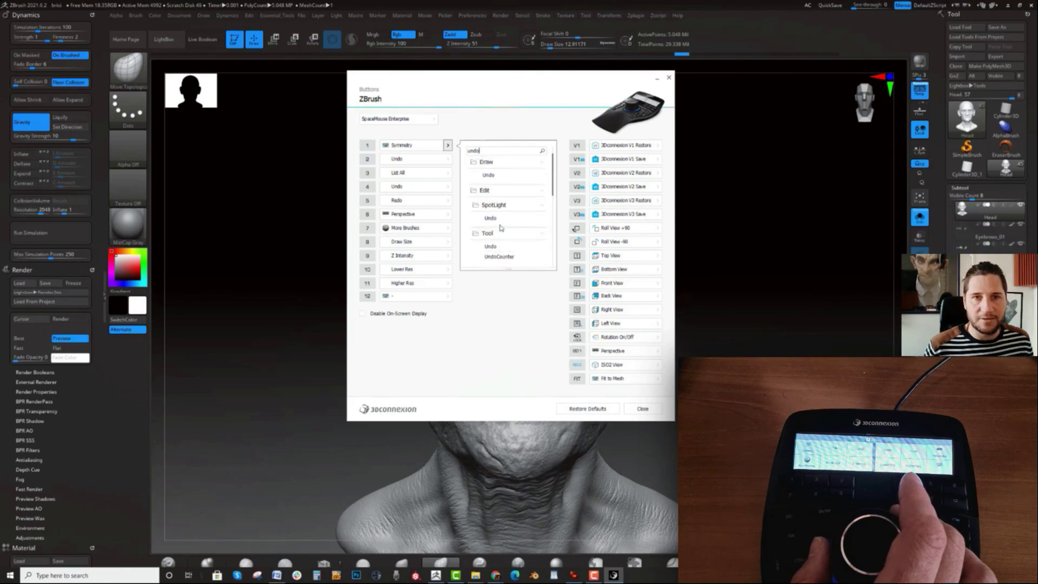
scroll(501, 227, "up", 1)
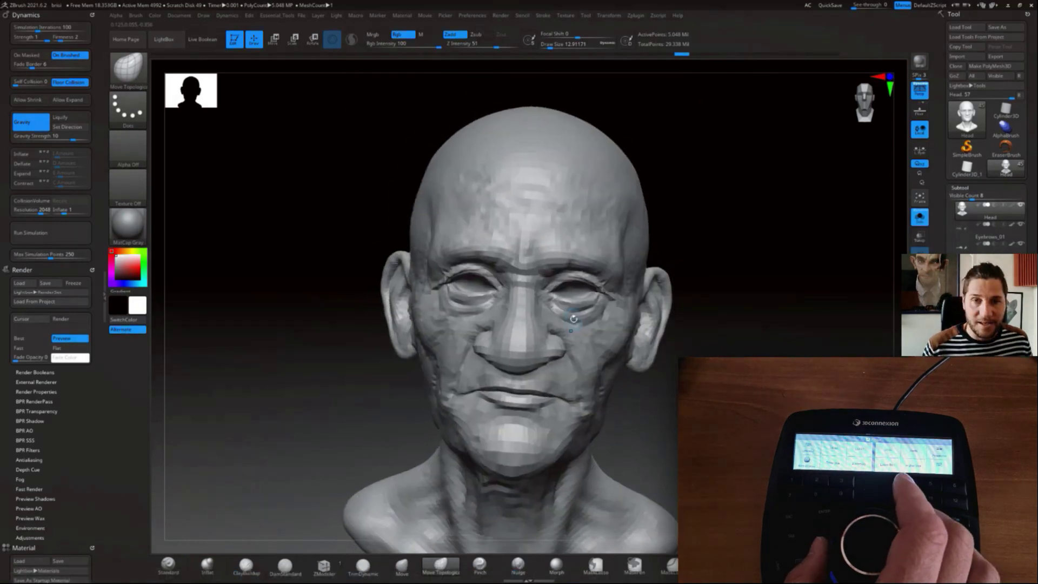
key("shift+d")
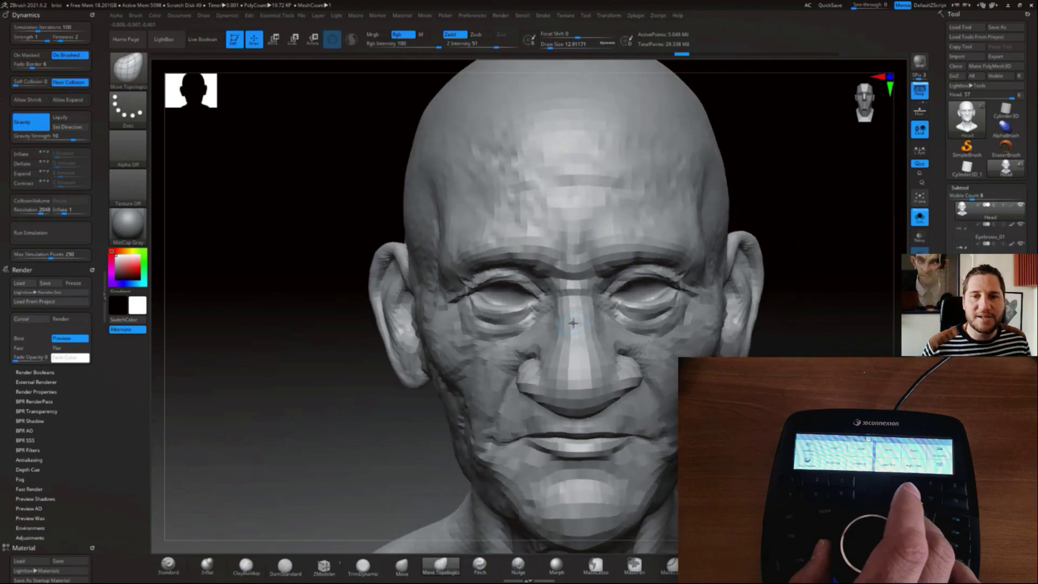
key("shift+d")
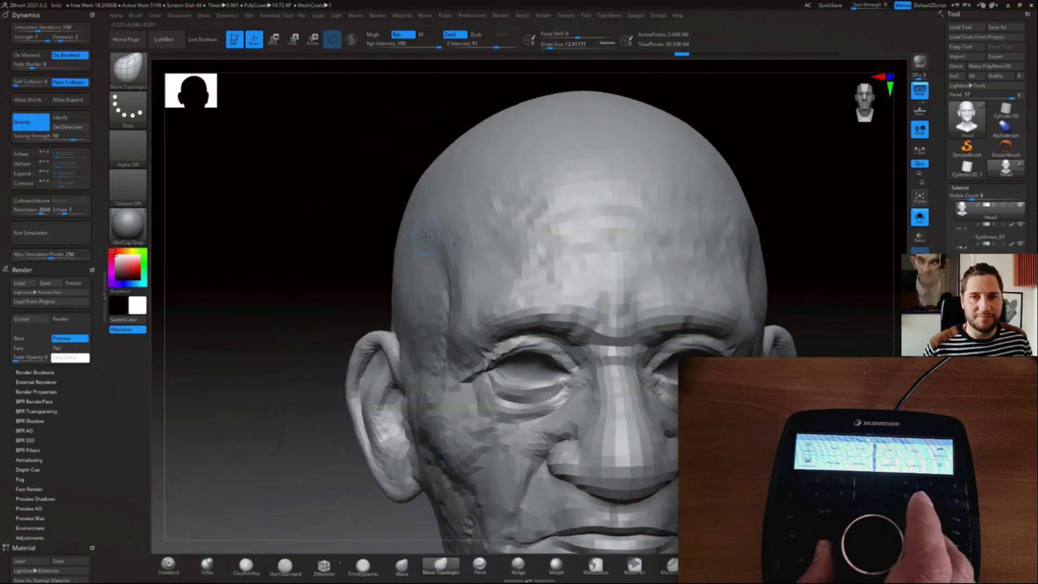
key("shift+d")
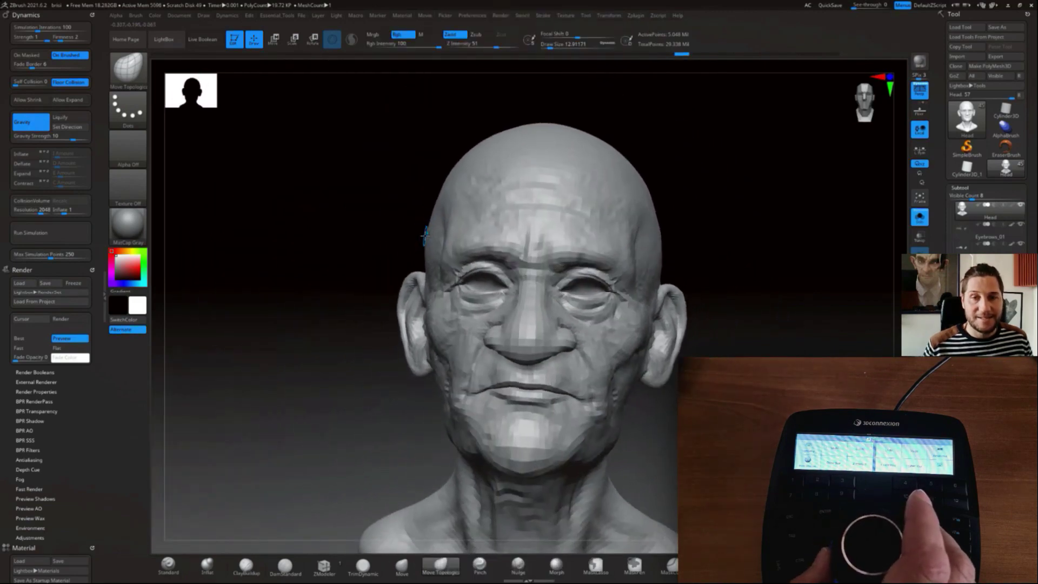